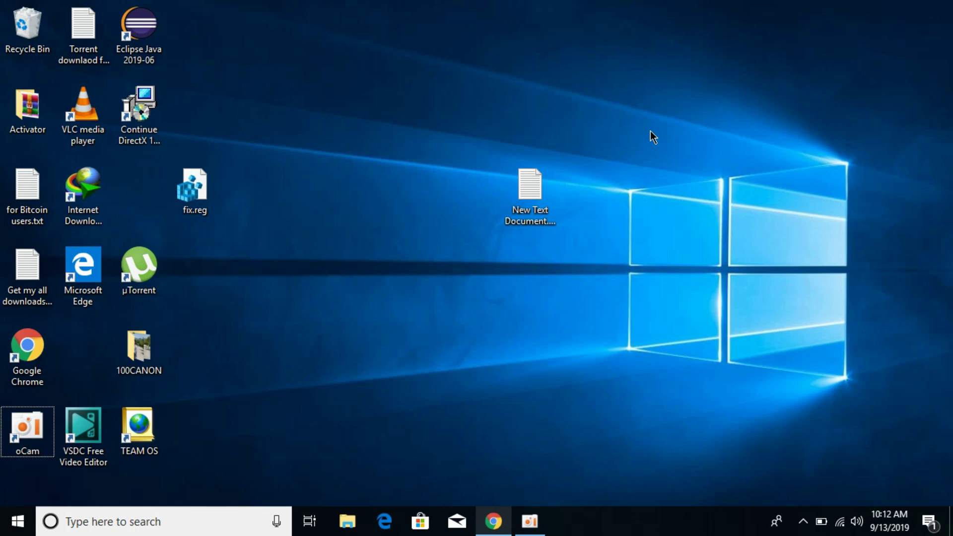
- Bring the AIO.zip Google Drive page forward and select its address
left_click(494, 522)
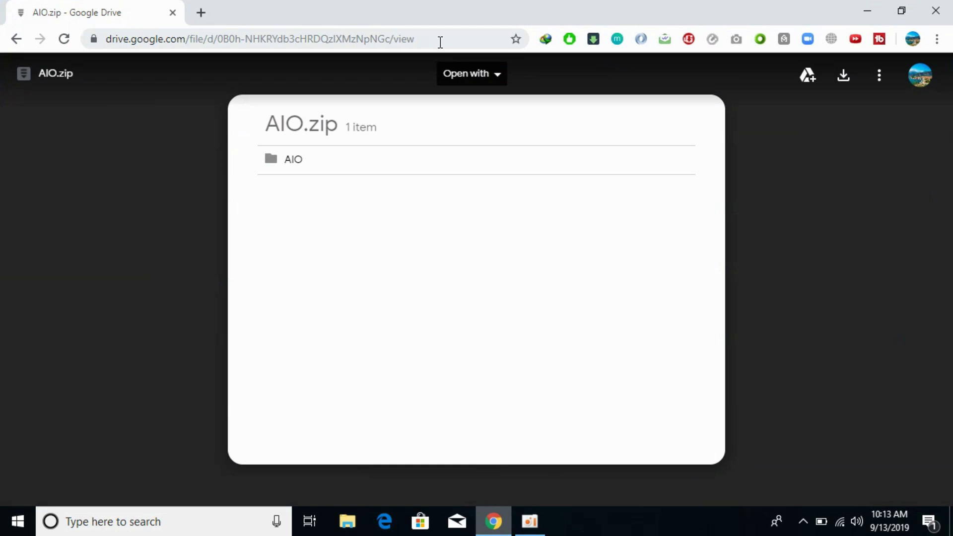
left_click(445, 37)
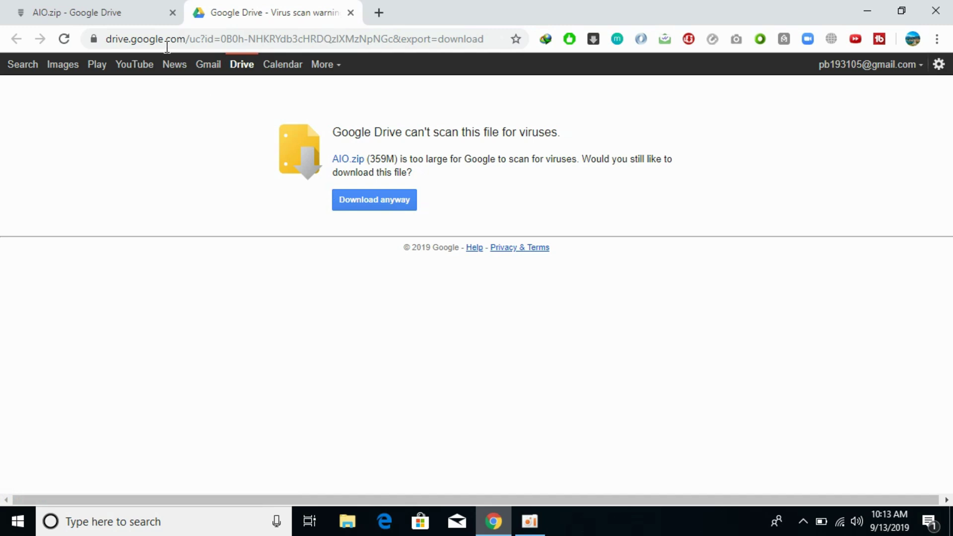
- Choose Download anyway for AIO.zip on the too-large-to-scan warning page
left_click(128, 8)
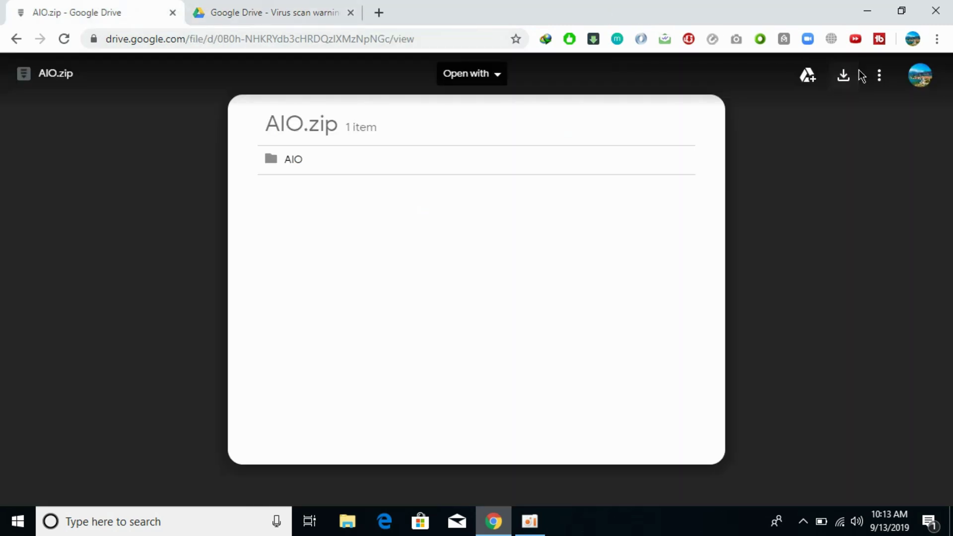
left_click(306, 6)
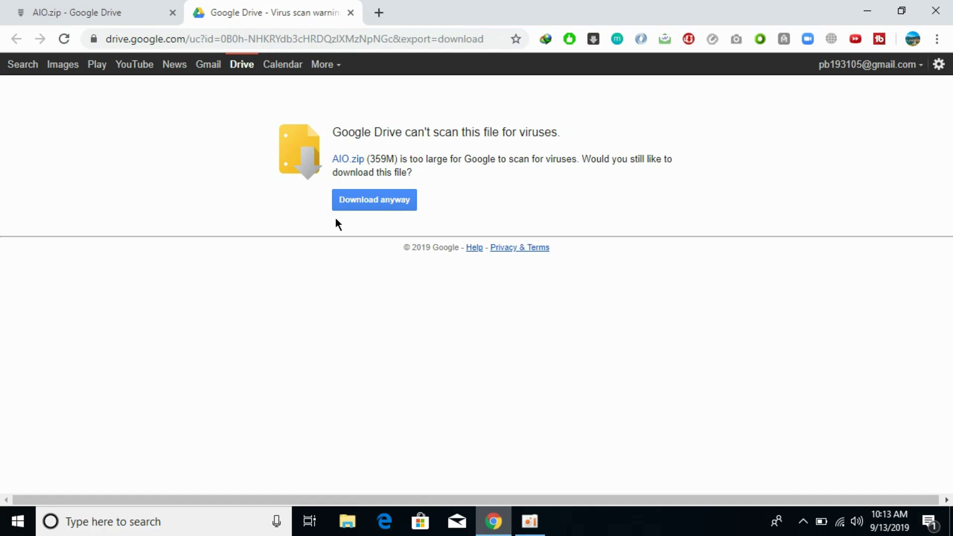
left_click(380, 206)
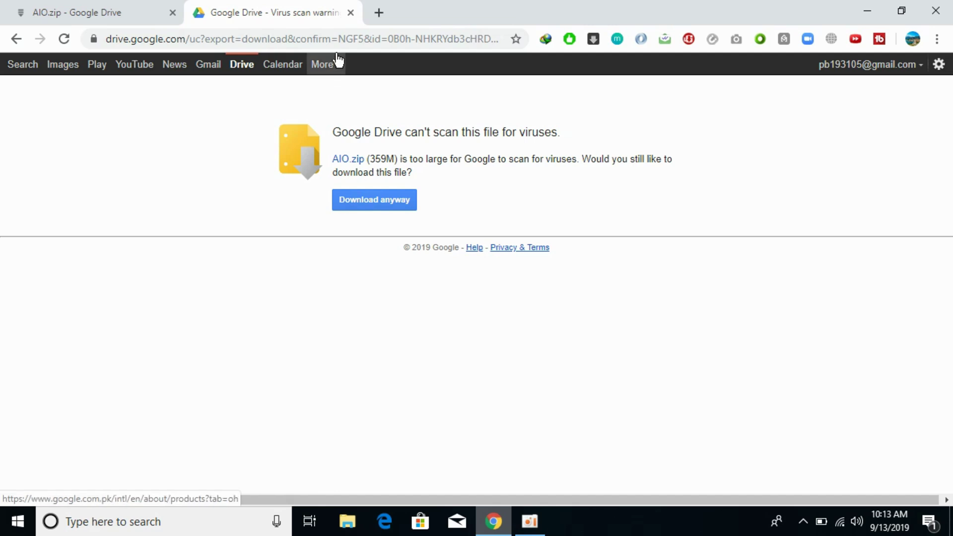
- Copy the download page address and load it in a new incognito window
left_click(349, 39)
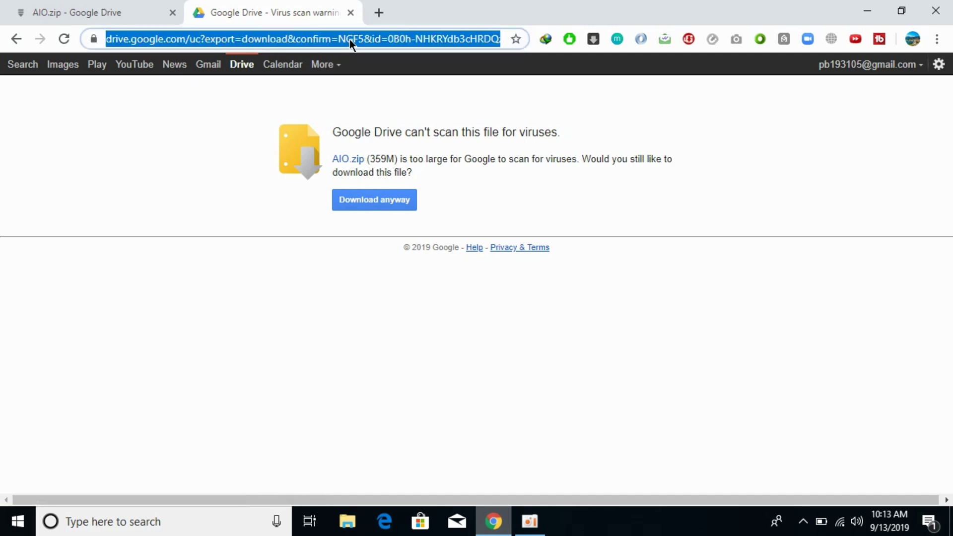
right_click(349, 39)
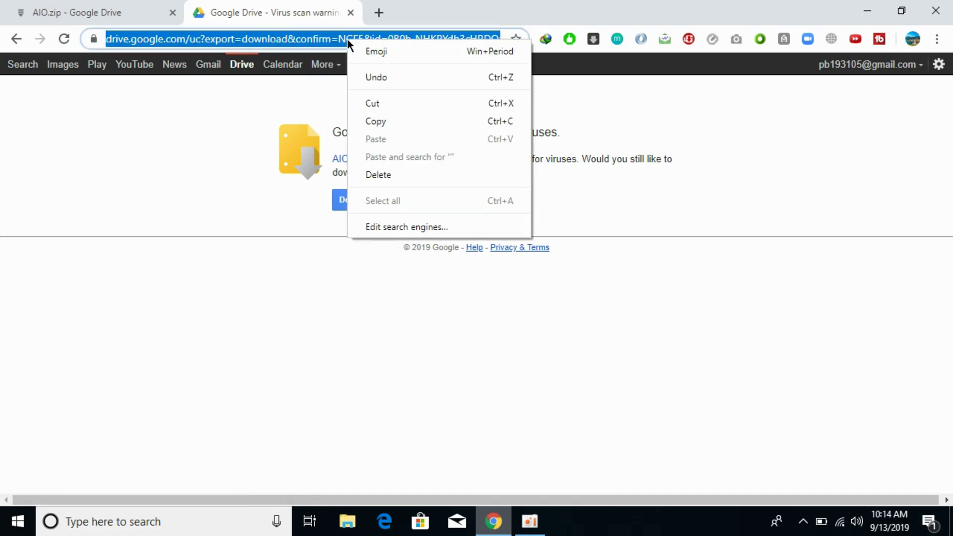
left_click(376, 122)
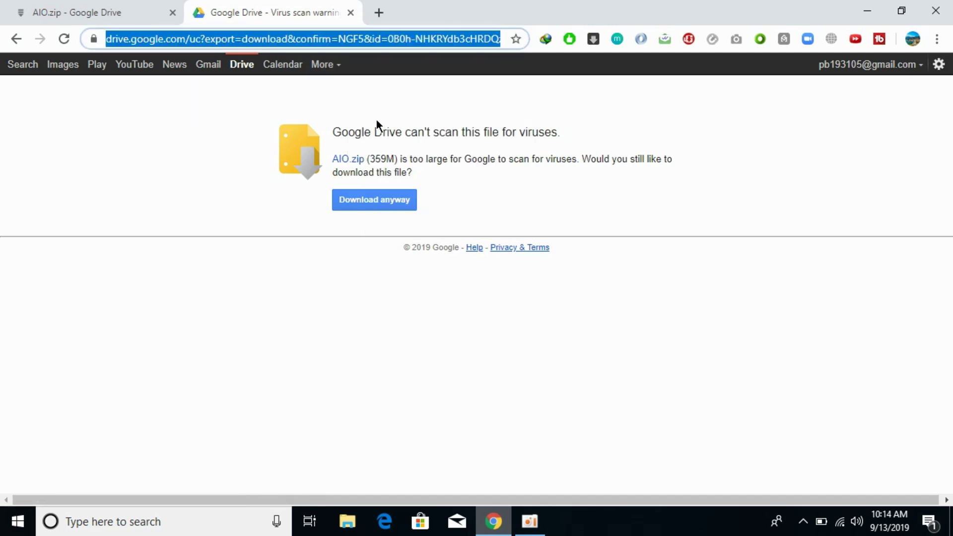
left_click(936, 41)
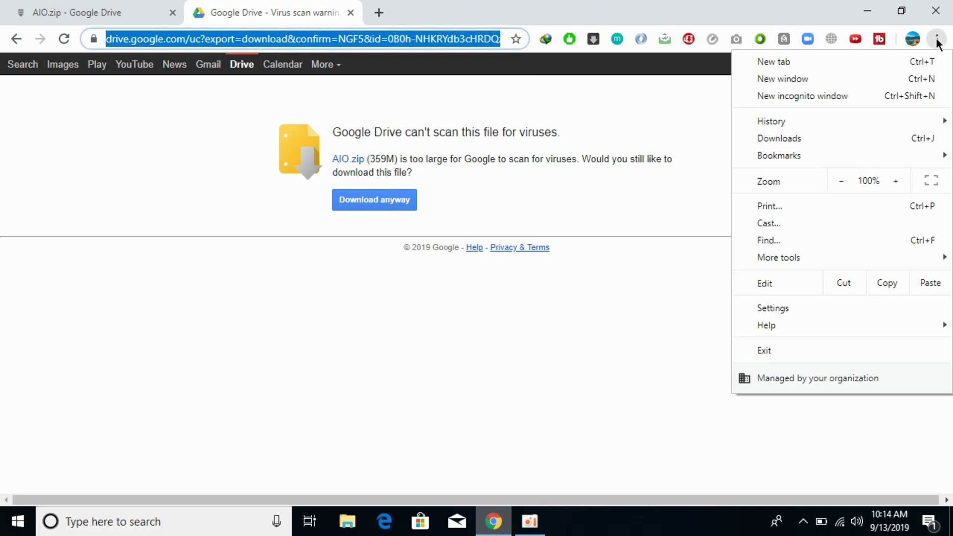
left_click(806, 95)
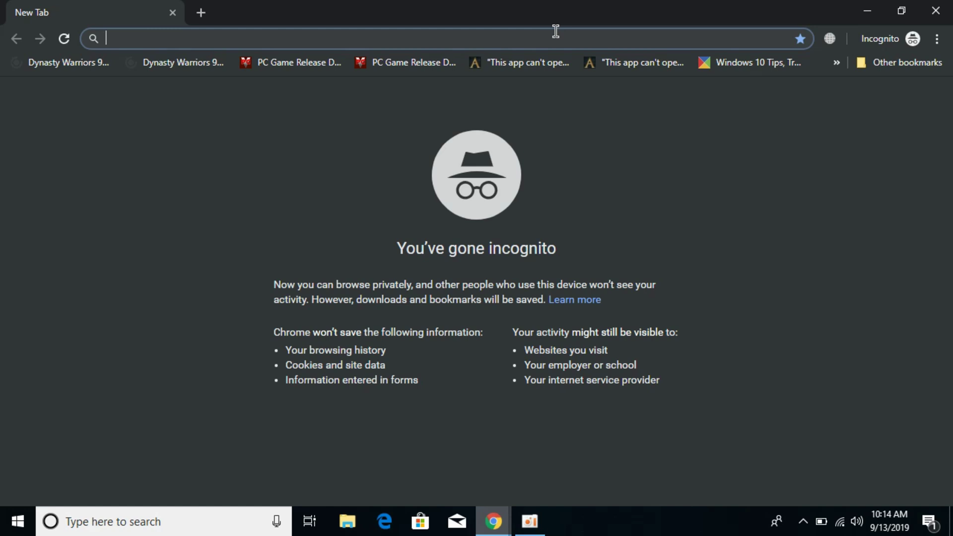
right_click(556, 32)
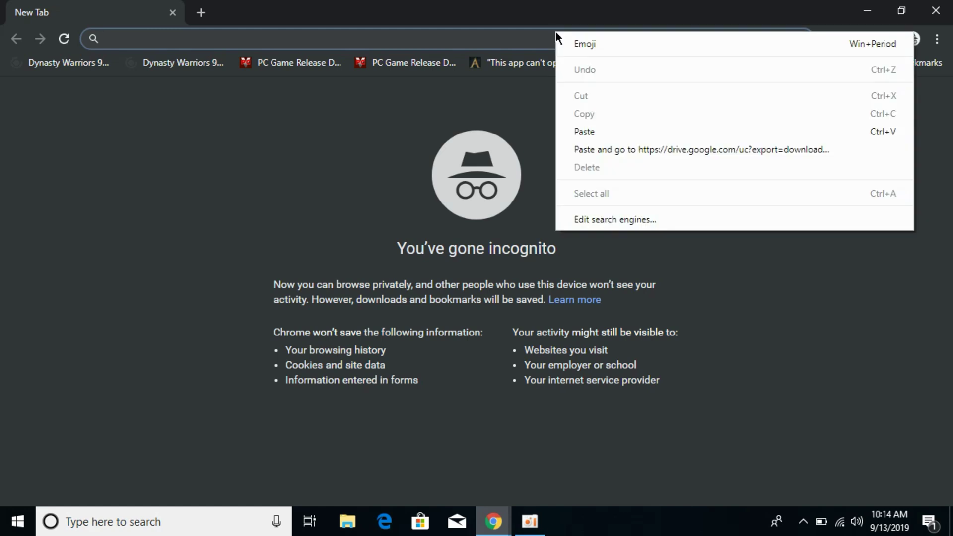
left_click(583, 131)
key("Return")
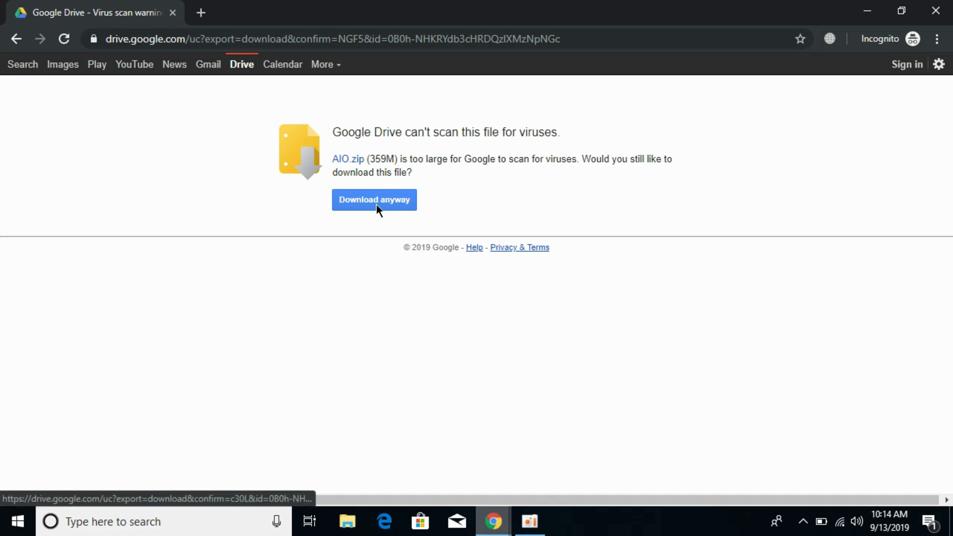
- Start the AIO (1).zip download there, cancel it, and close the incognito window
left_click(375, 201)
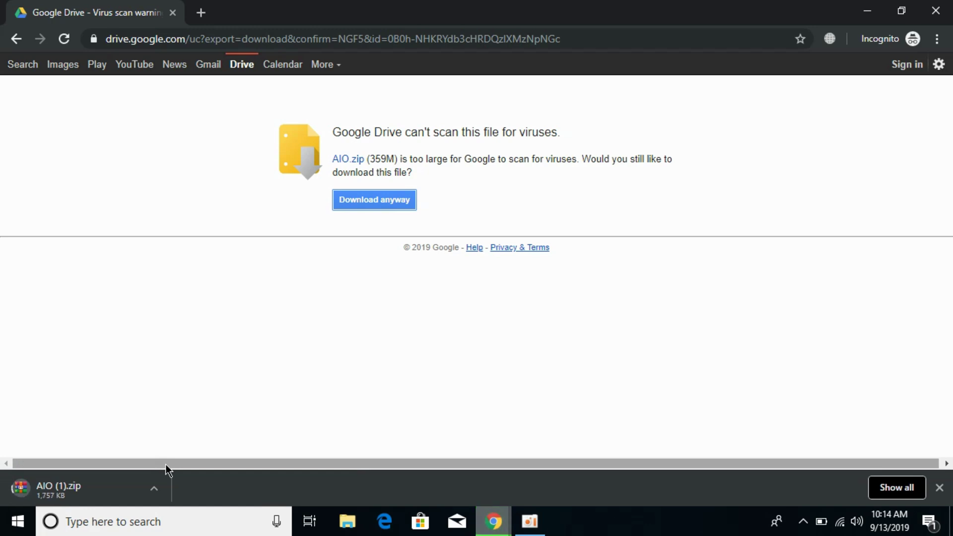
left_click(156, 492)
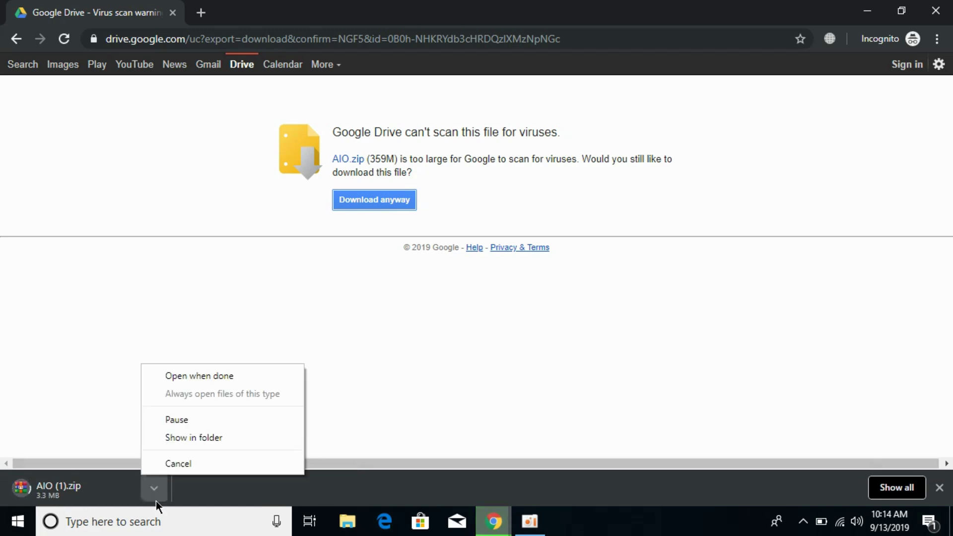
left_click(195, 463)
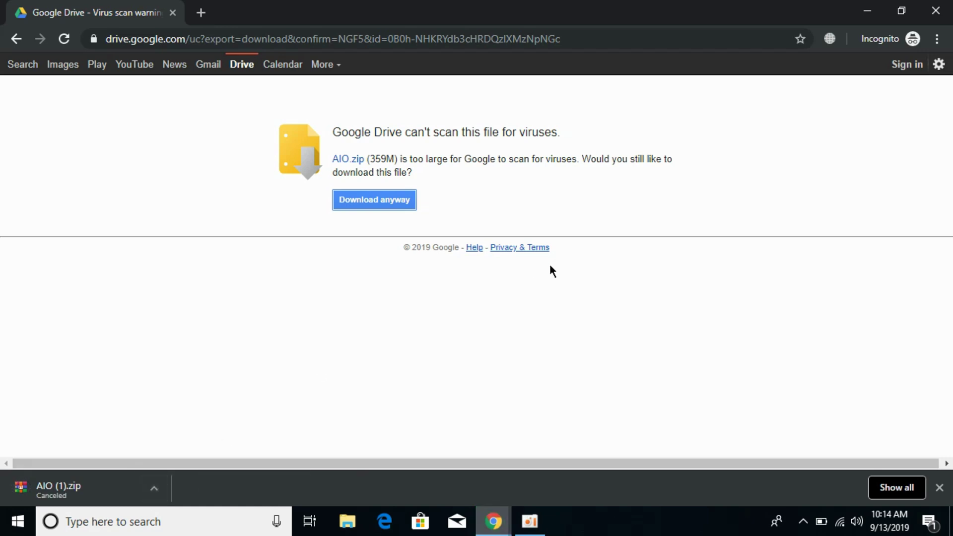
left_click(936, 10)
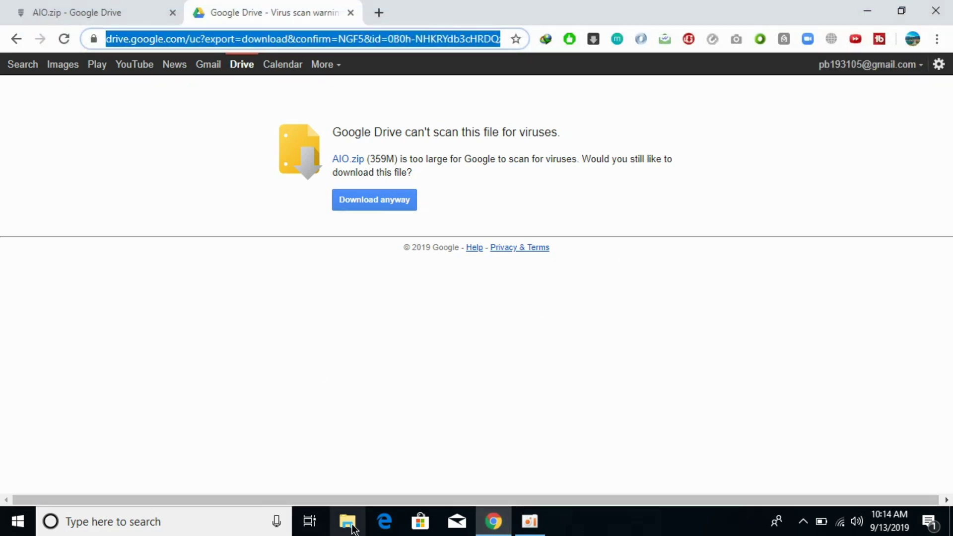
- Show the Downloads folder in File Explorer and select the 358 MB AIO.zip
left_click(353, 525)
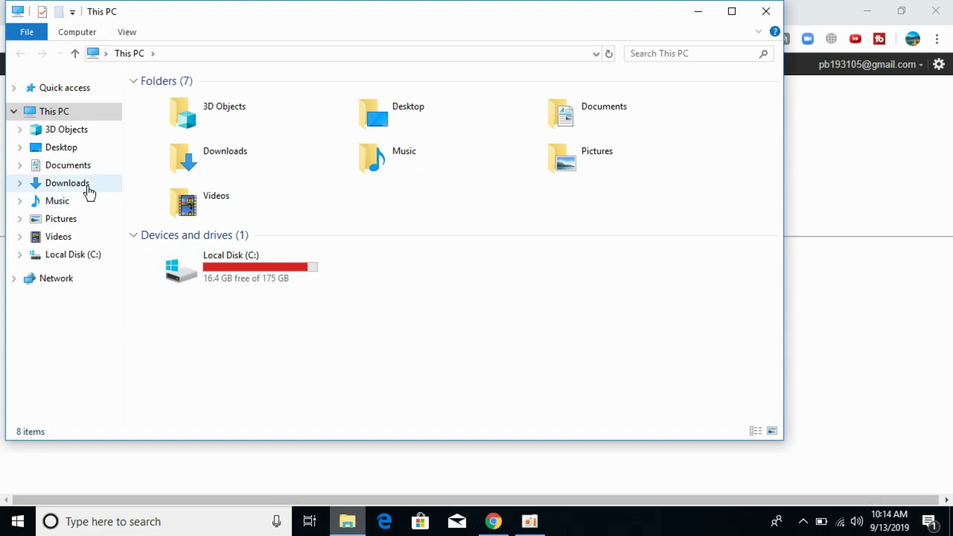
left_click(88, 192)
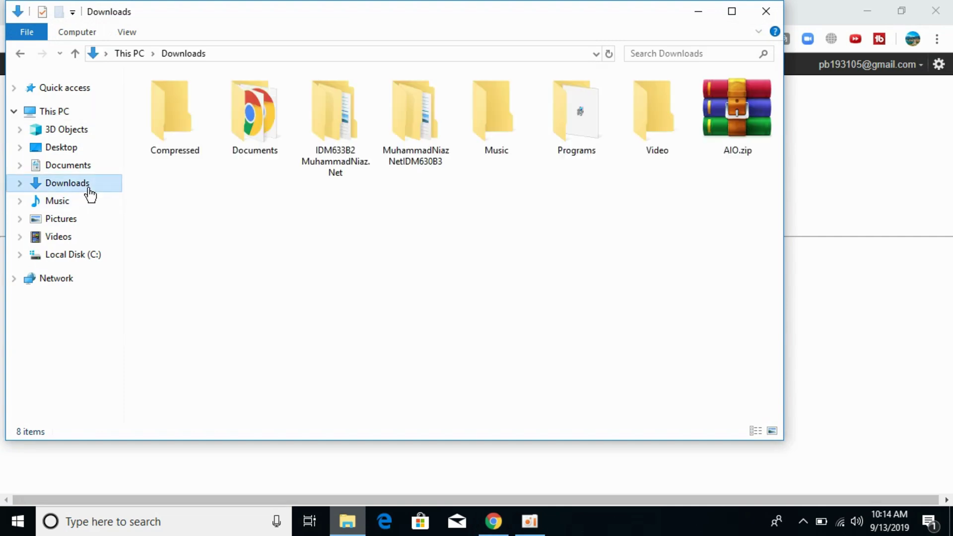
left_click(730, 87)
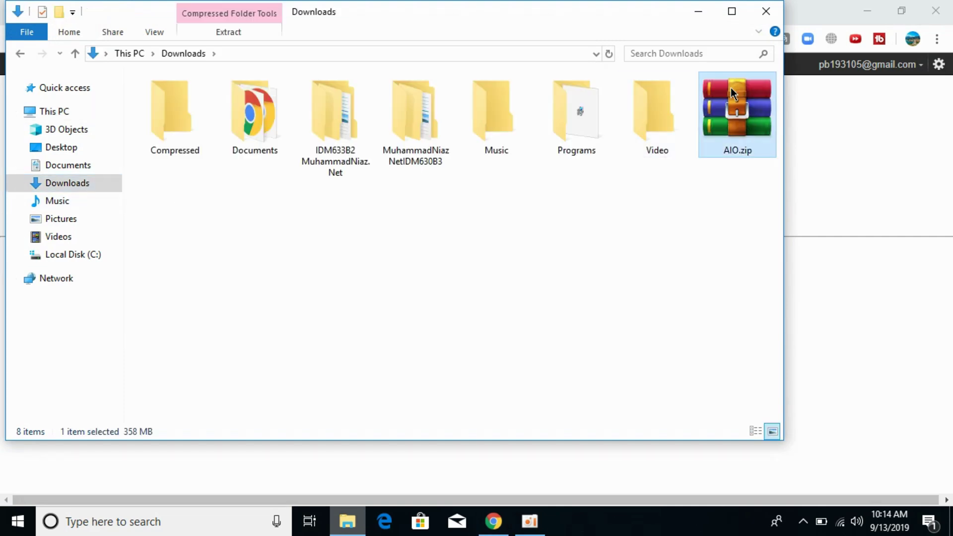
- Extract AIO.zip into Downloads with WinRAR, dismissing the license nag, then close WinRAR
double_click(733, 117)
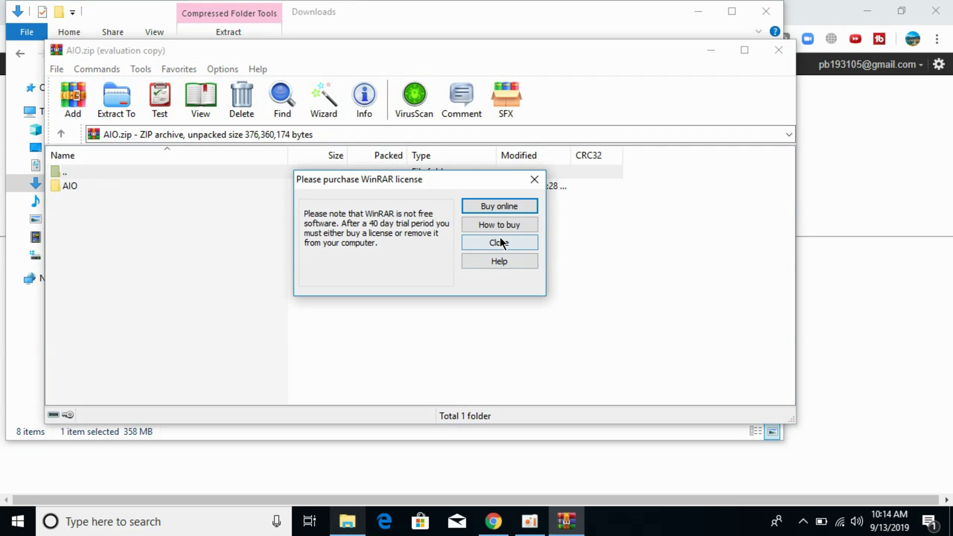
left_click(498, 243)
left_click(124, 103)
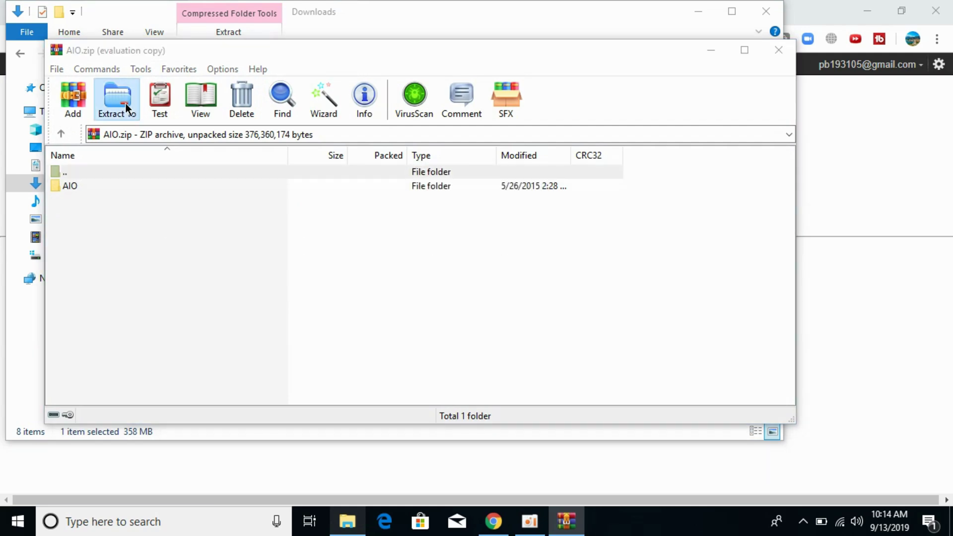
left_click(467, 393)
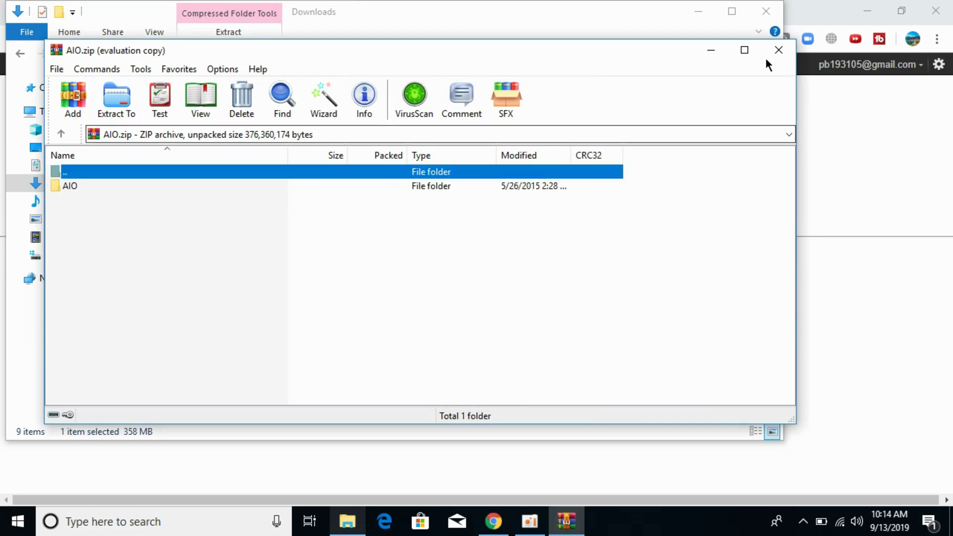
left_click(766, 56)
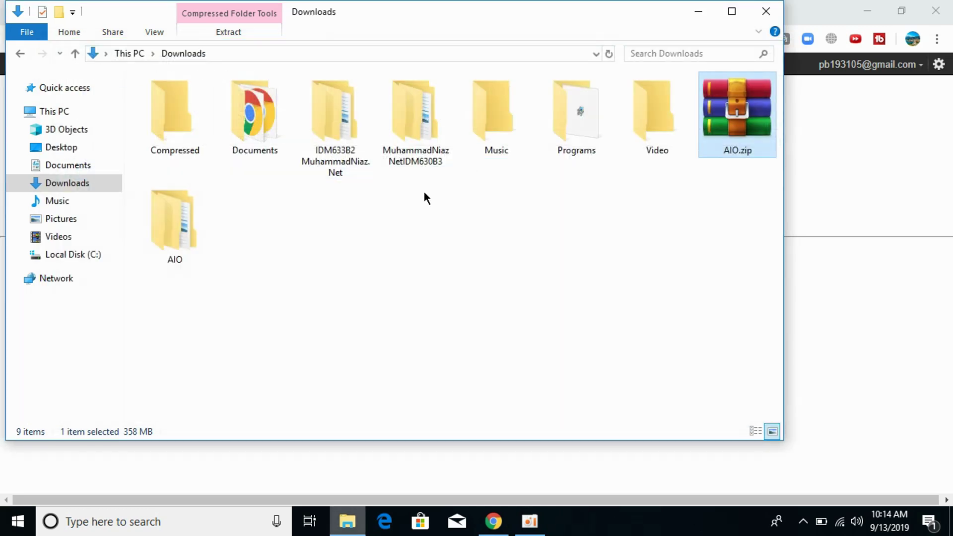
- Navigate AIO > AIO > svcpack to reach aio-runtimes.exe
double_click(184, 210)
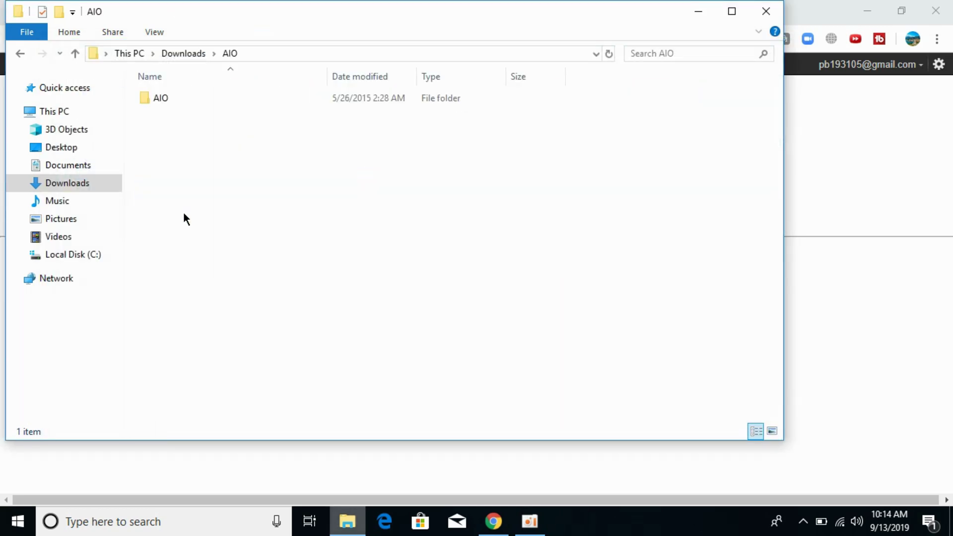
double_click(181, 99)
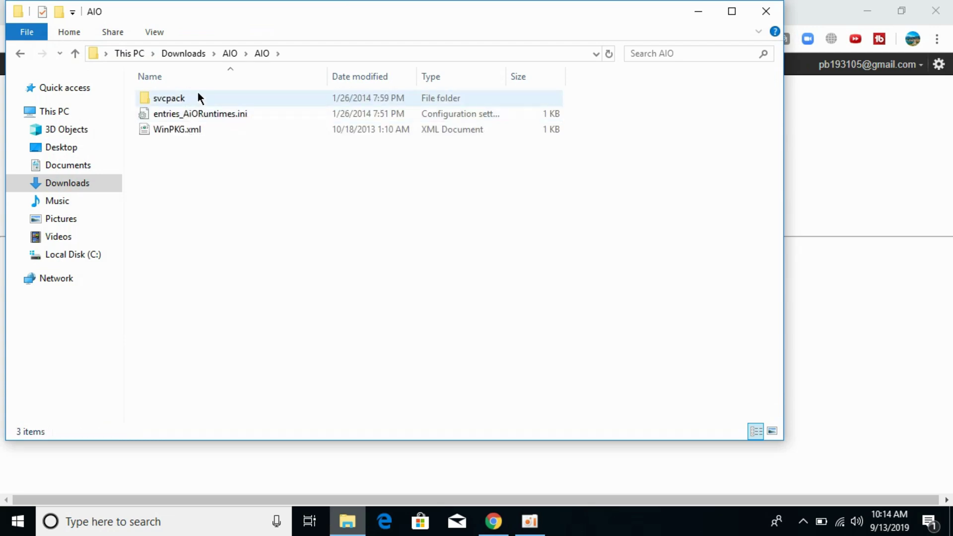
double_click(198, 96)
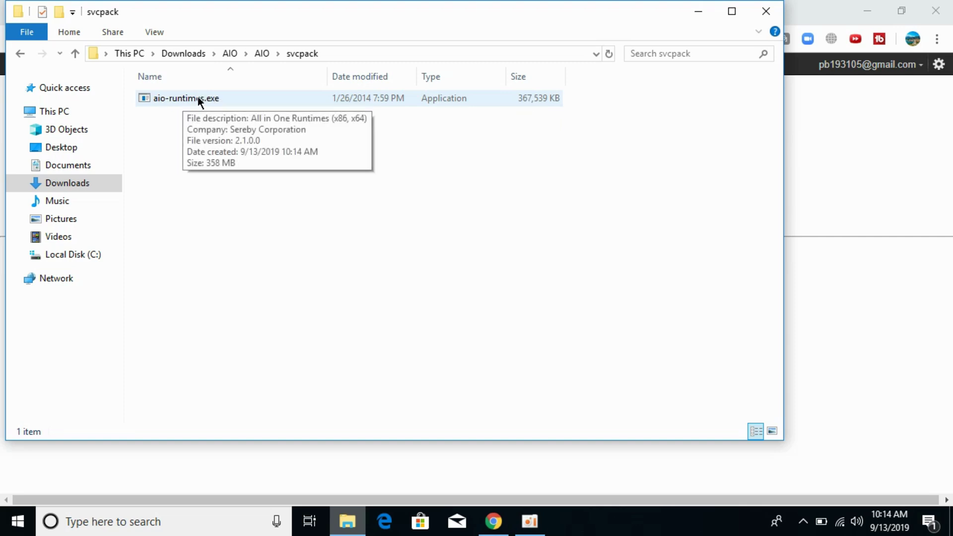
- Launch aio-runtimes.exe, bringing up WinPKG with every runtime package ticked
double_click(197, 98)
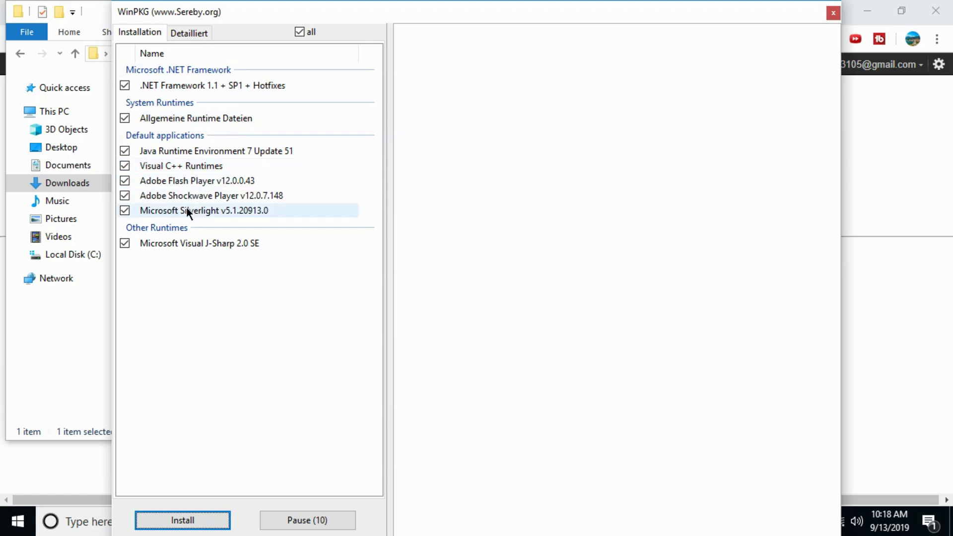
- Start installing all ticked runtimes (.NET, Java, Visual C++, Silverlight) in WinPKG
left_click(175, 521)
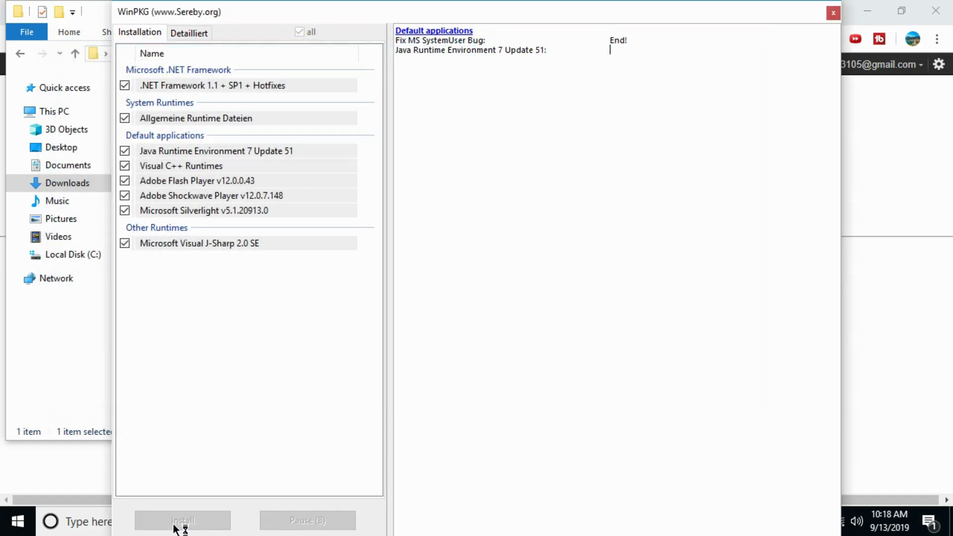